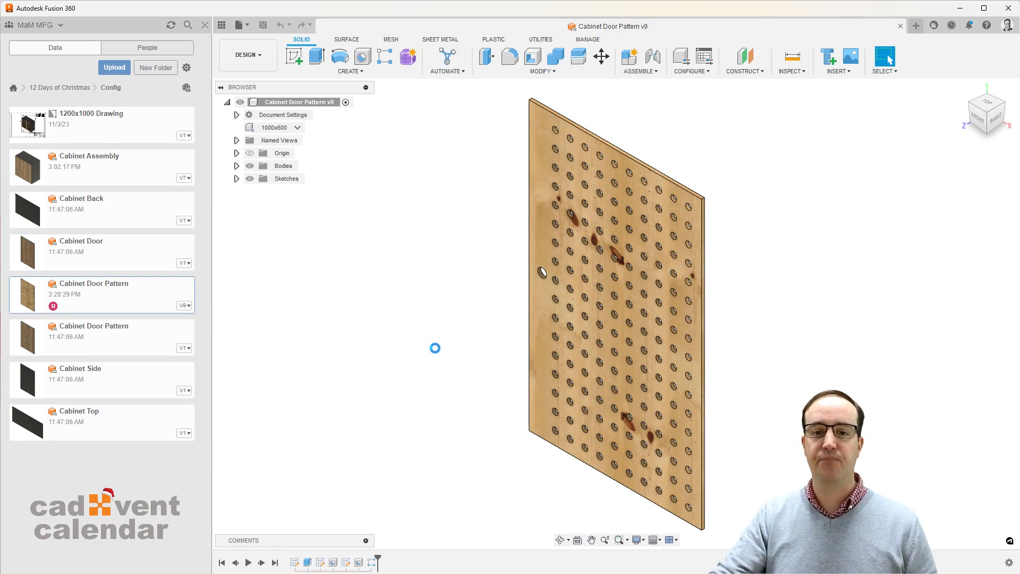
- Switch the cabinet door design to the Manufacture workspace and orient the view towards the door's front face
shift+middle_drag(472, 331, 584, 308)
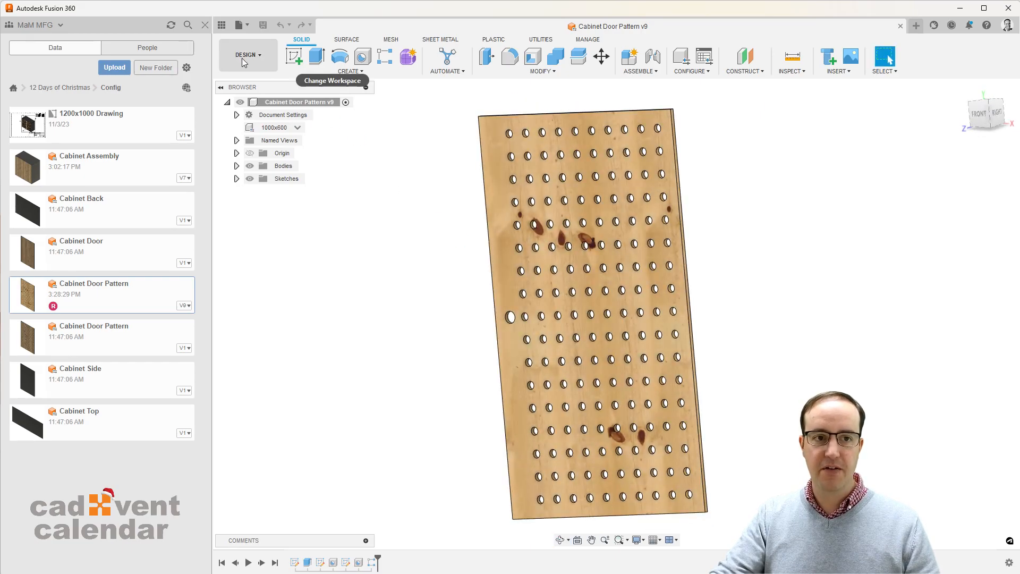
click(248, 55)
click(255, 174)
shift+middle_drag(432, 365, 414, 324)
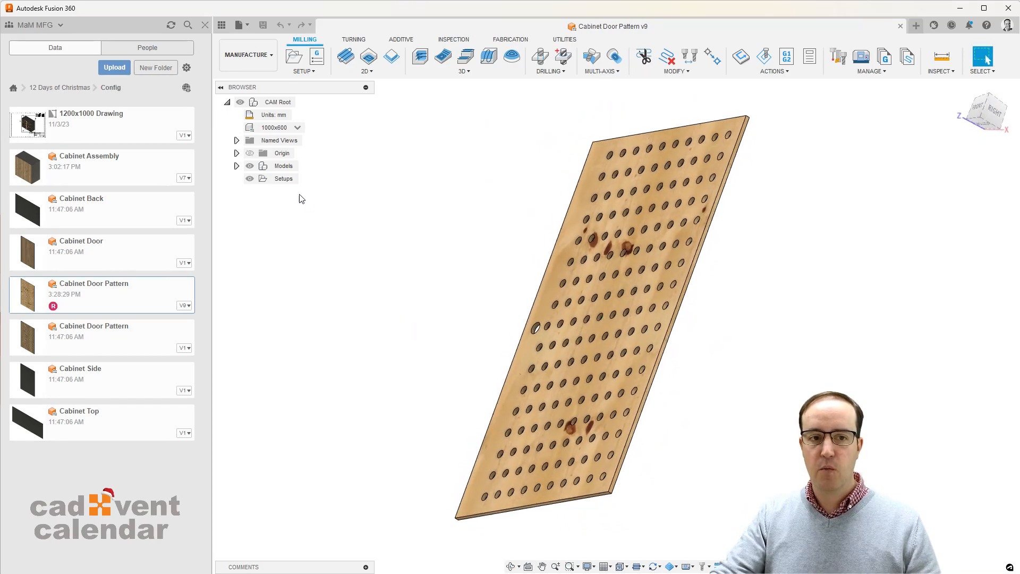
click(978, 108)
shift+middle_drag(403, 219, 378, 230)
- Start a 2D Contour operation and select the door's front face as a face contour, including all its holes
click(392, 57)
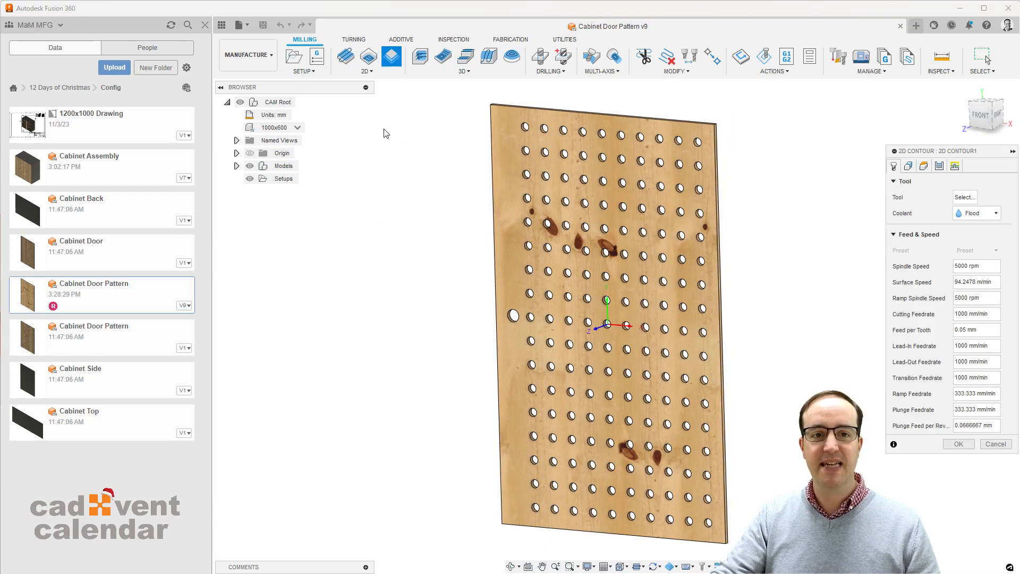
click(909, 167)
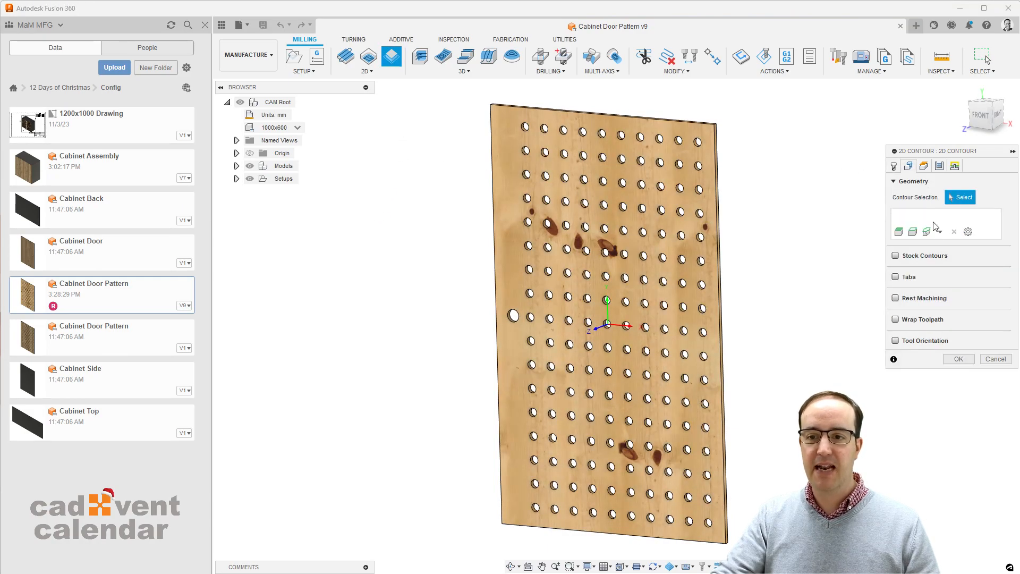
click(899, 232)
click(718, 207)
click(822, 230)
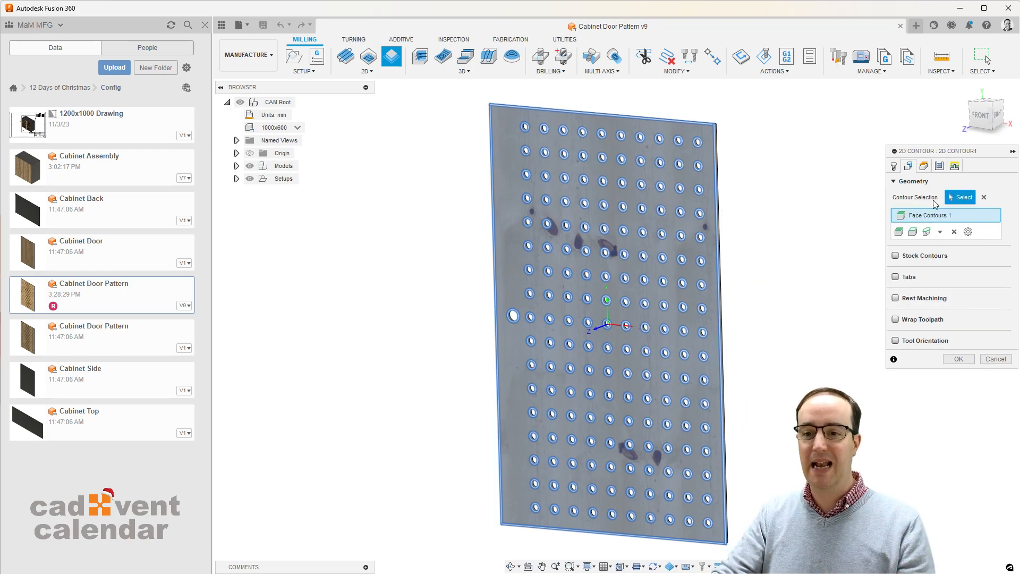
- Set the 2D contour's bottom height to Model bottom and accept the operation
click(924, 165)
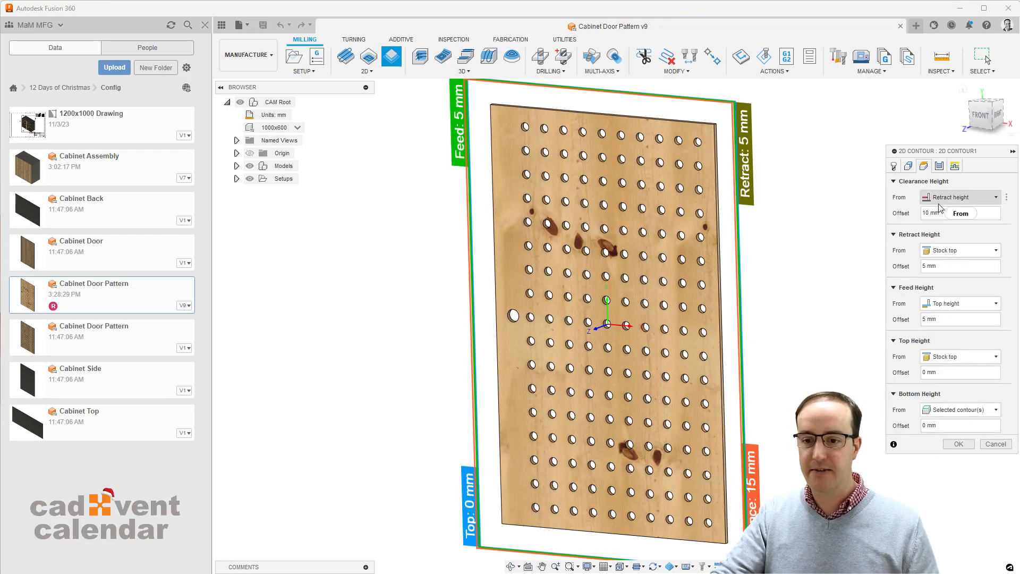
click(953, 409)
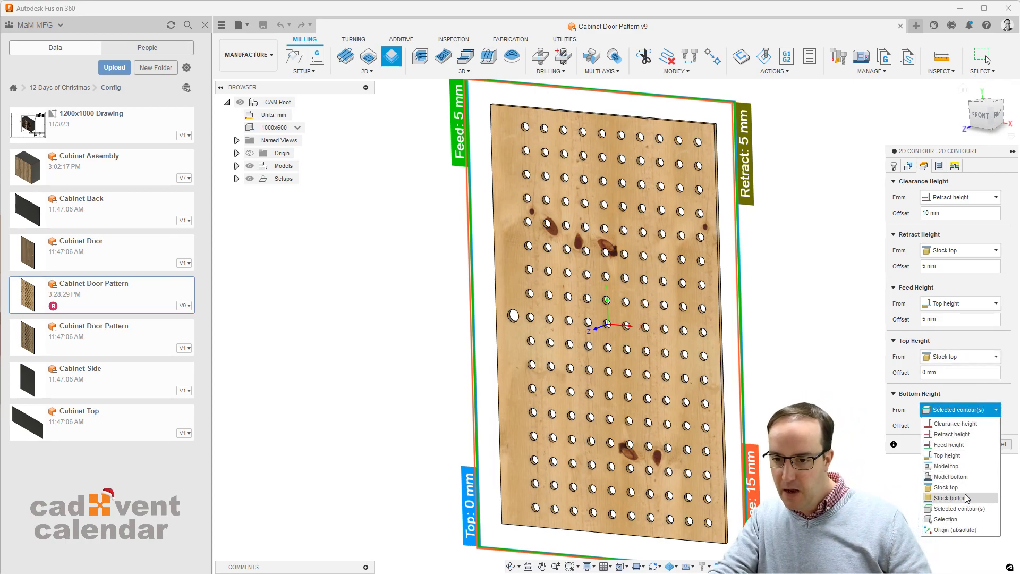
click(963, 476)
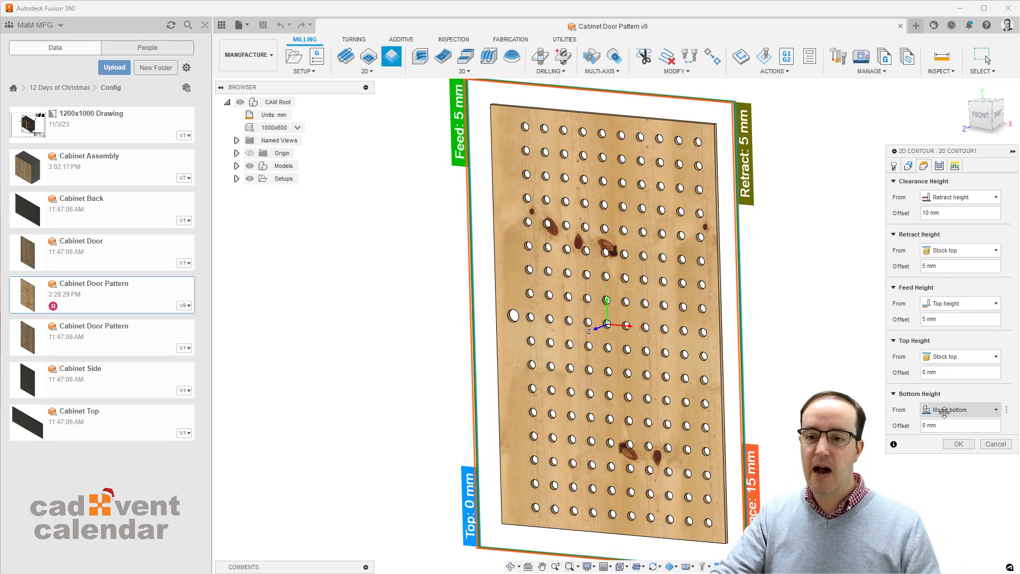
click(958, 443)
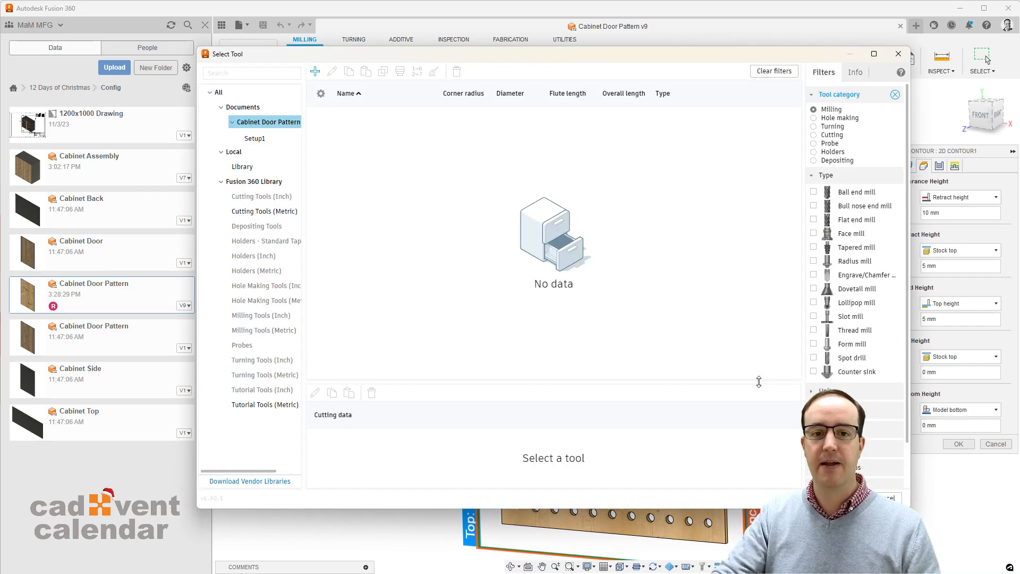
- Filter the Tutorial Tools (Metric) library to flat end mills and choose the 4 mm flat end mill for the contour
click(270, 404)
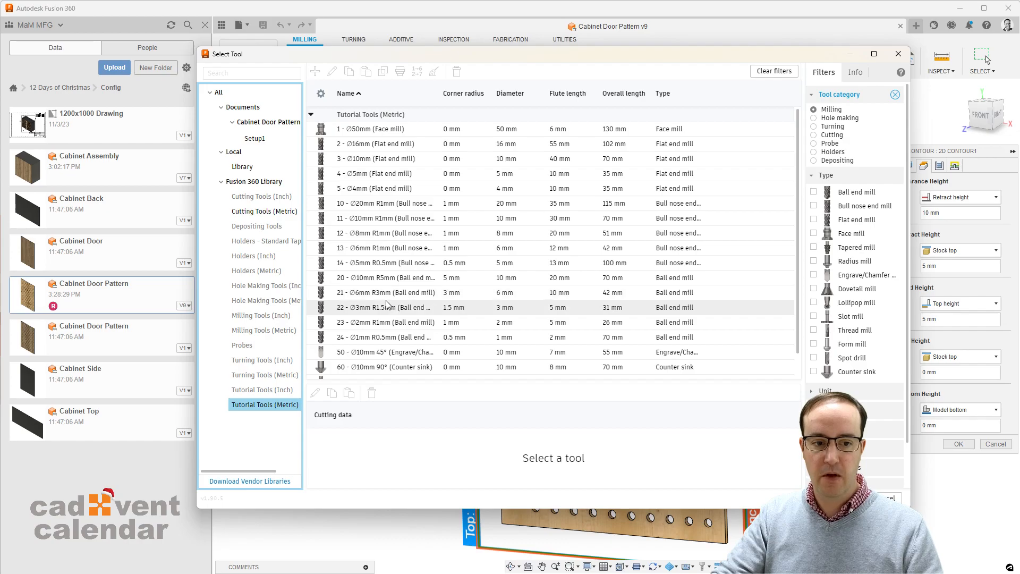
click(813, 109)
click(814, 219)
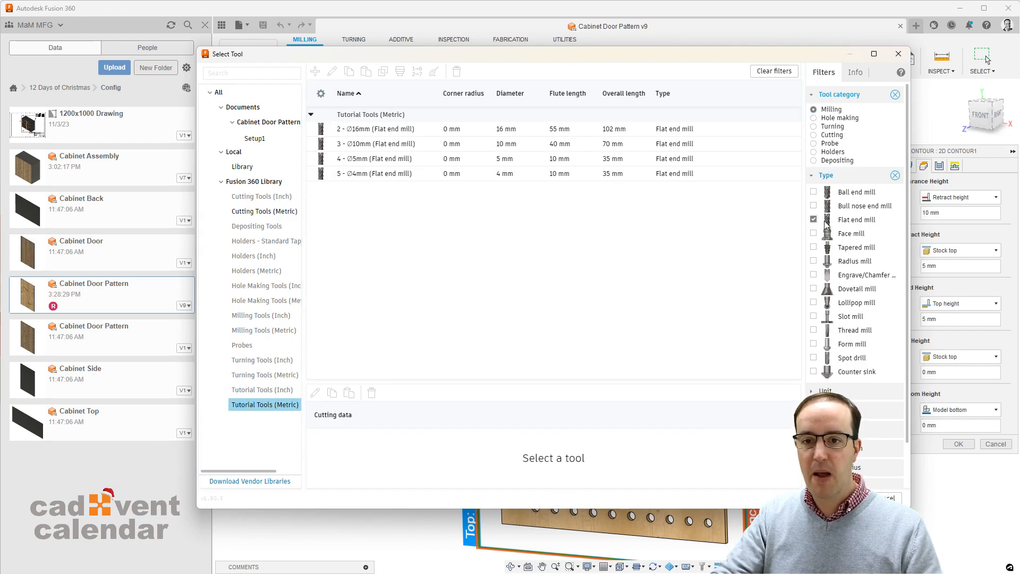
click(523, 175)
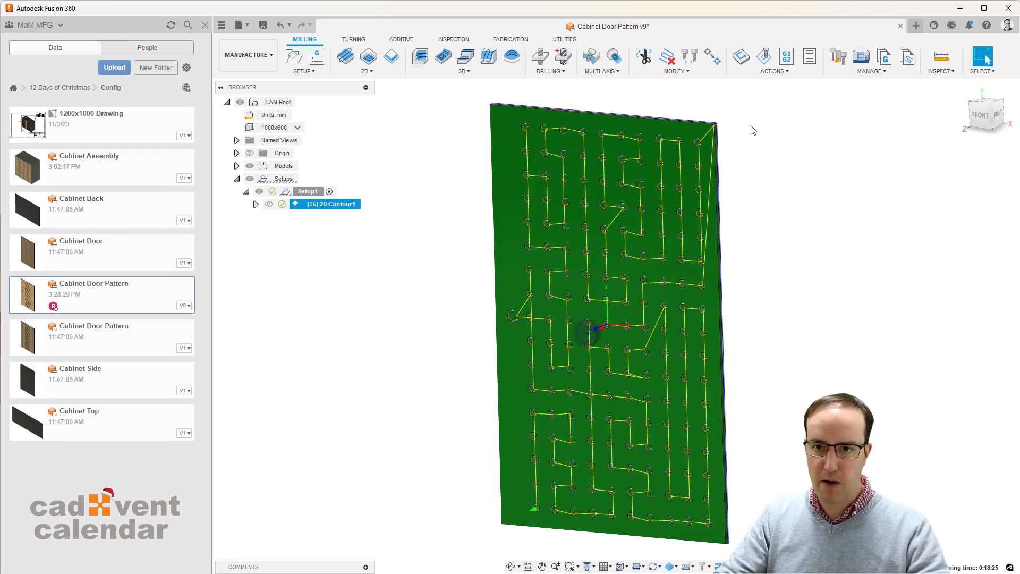
- Simulate the 2D contour toolpath on the door and play the machining
shift+middle_drag(803, 234, 794, 160)
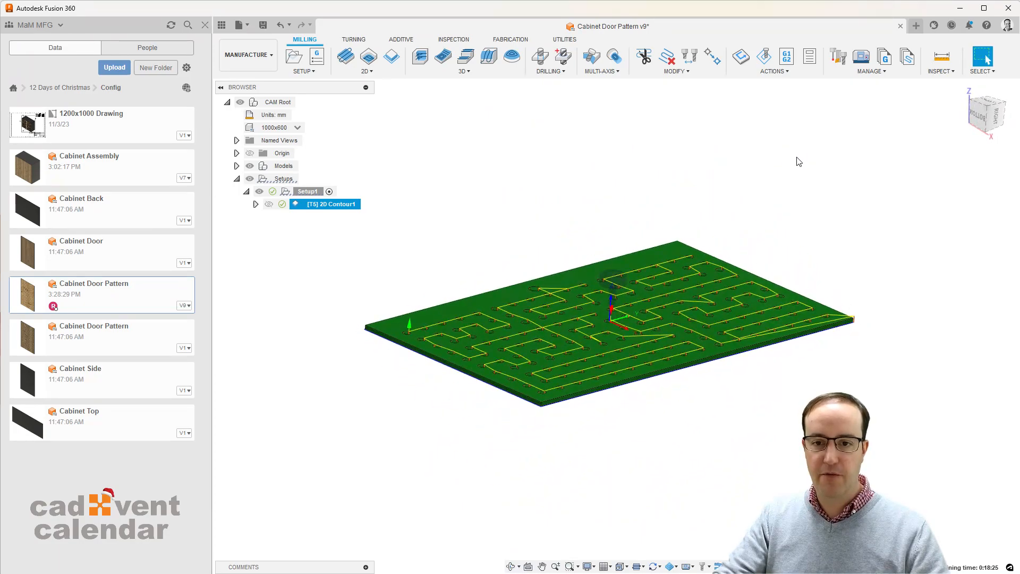
click(794, 160)
click(764, 56)
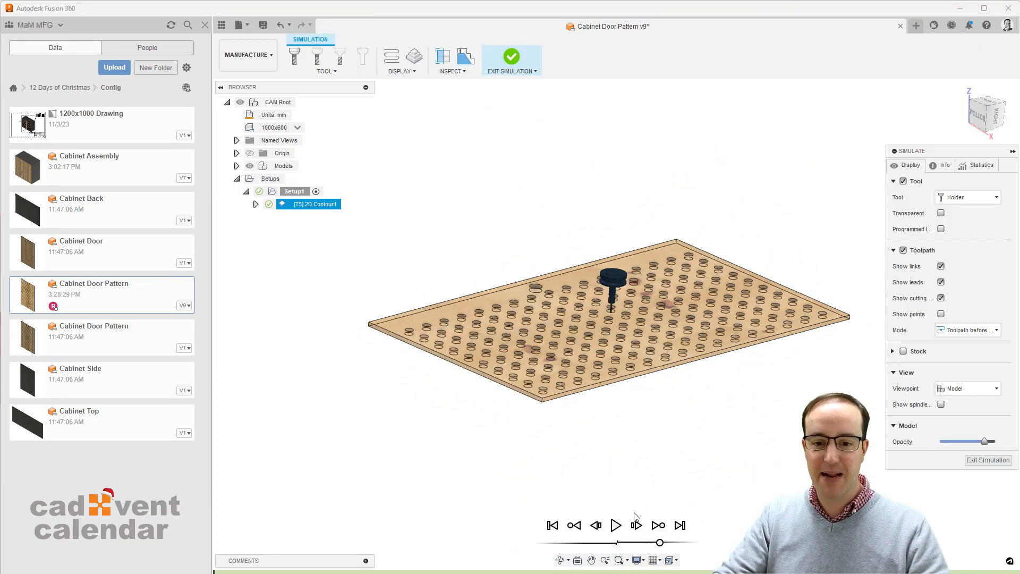
click(619, 523)
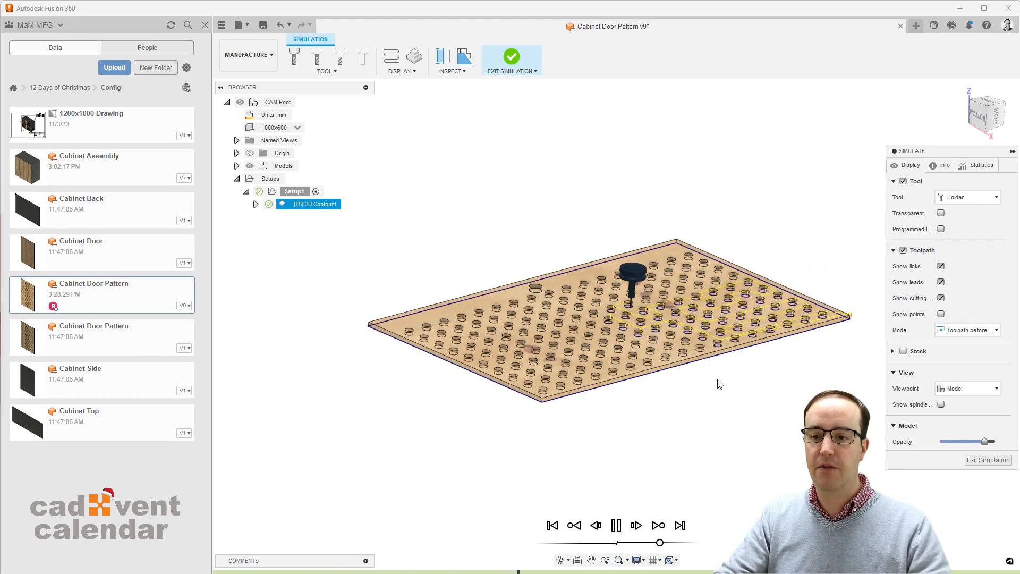
- Pause the simulation, reduce its playback speed and resume it
click(616, 525)
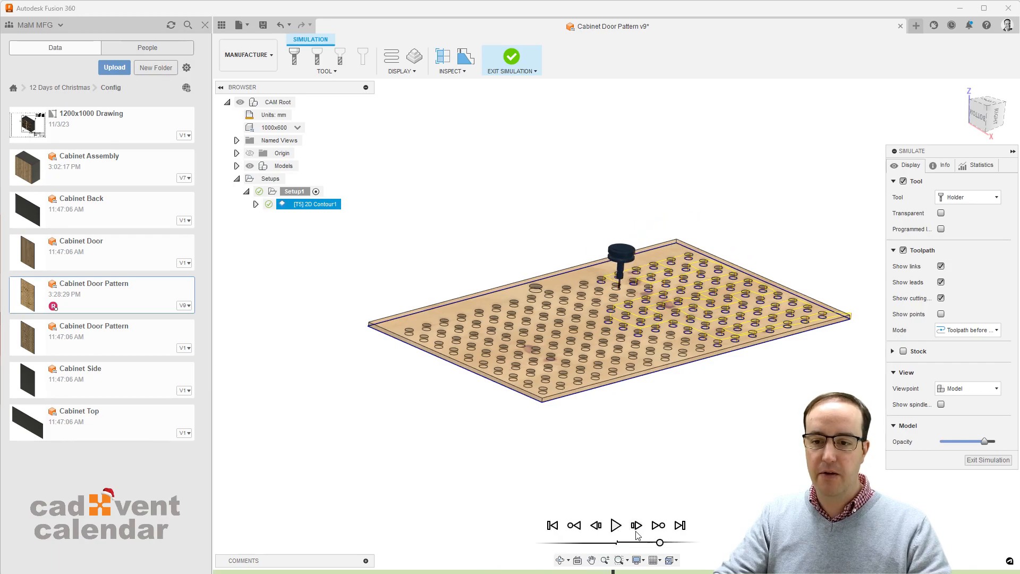
drag(660, 542, 638, 541)
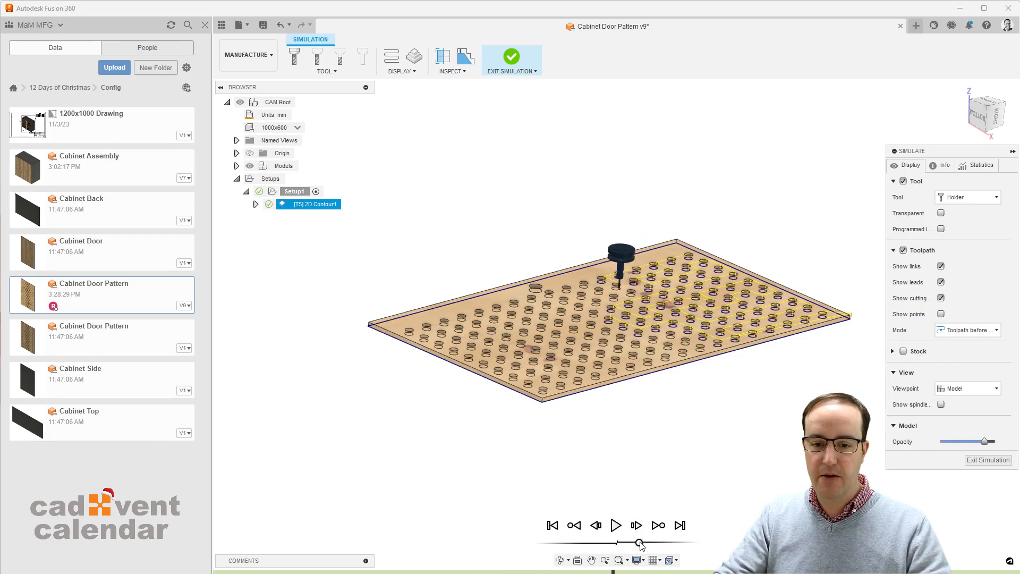
click(616, 525)
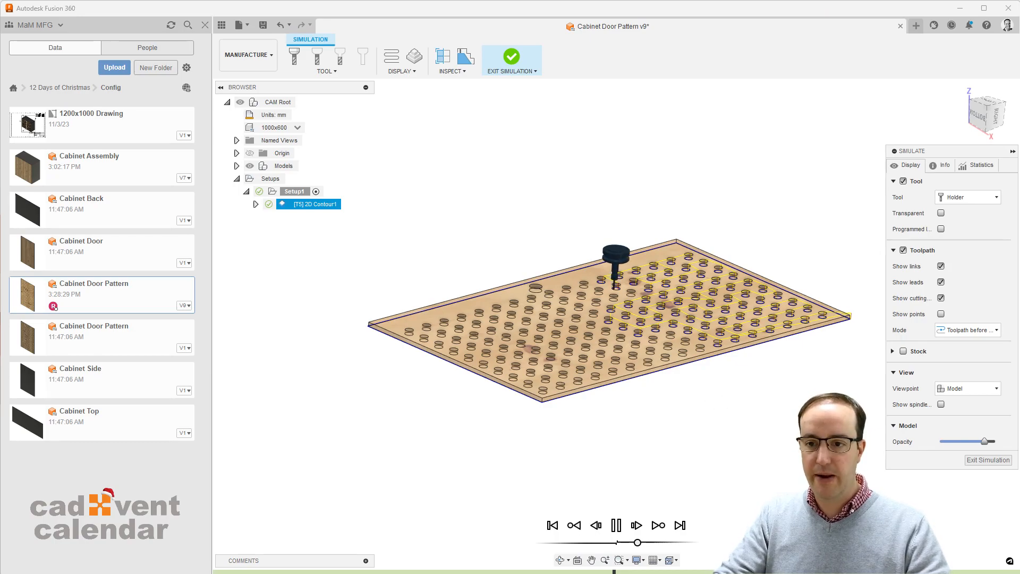
- Hide the toolpath in the simulation, make the tool transparent with its programmed point shown, and use the Model viewpoint
click(904, 250)
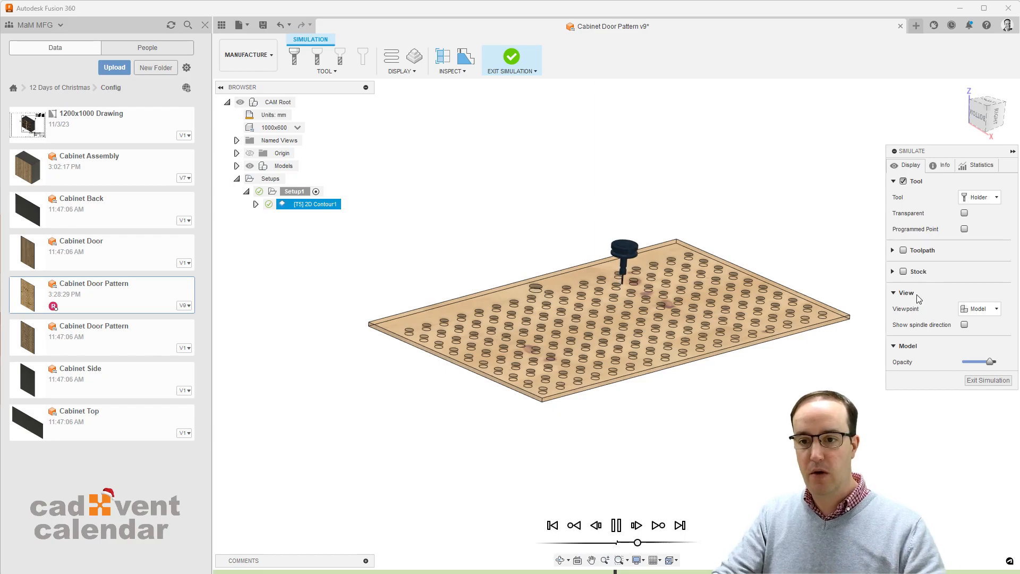
click(964, 213)
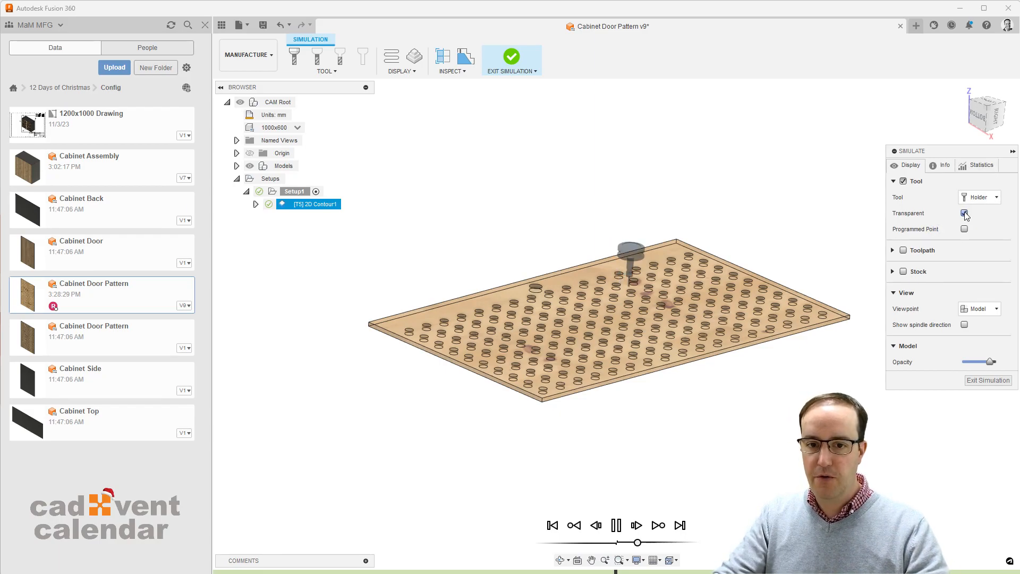
click(964, 229)
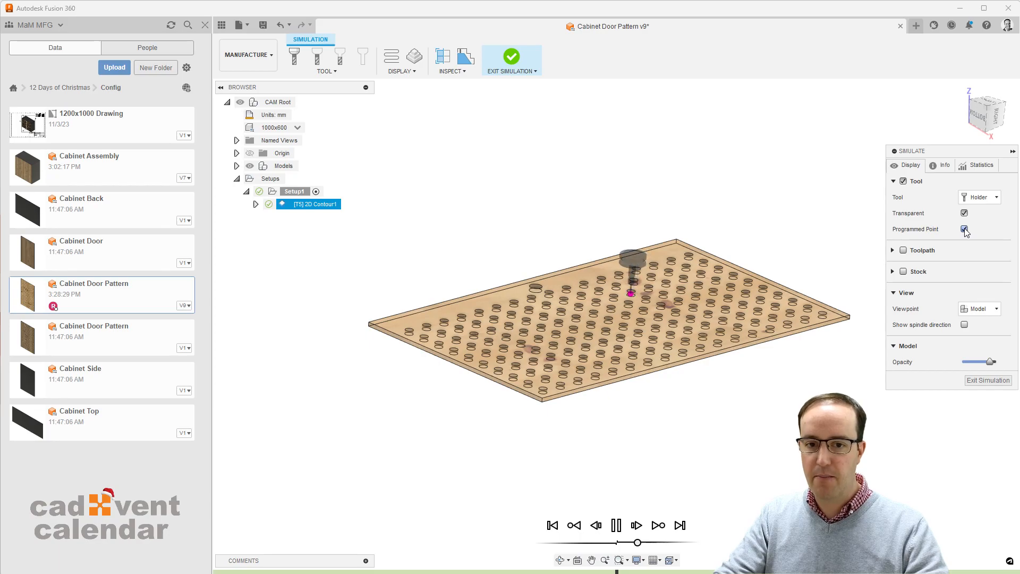
click(981, 310)
click(979, 323)
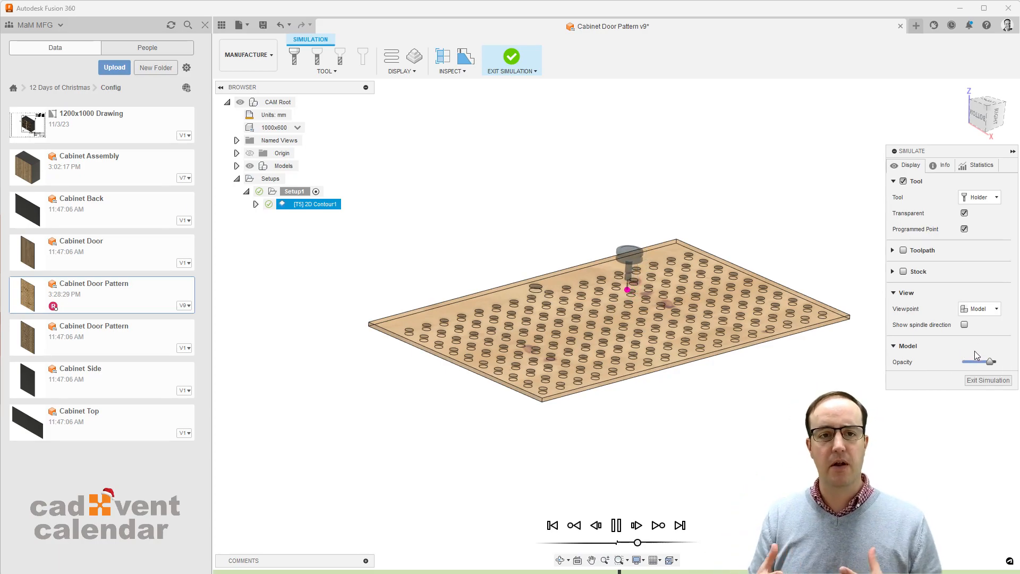
- Show the stock in the simulation and inspect the machined holes up close
click(415, 56)
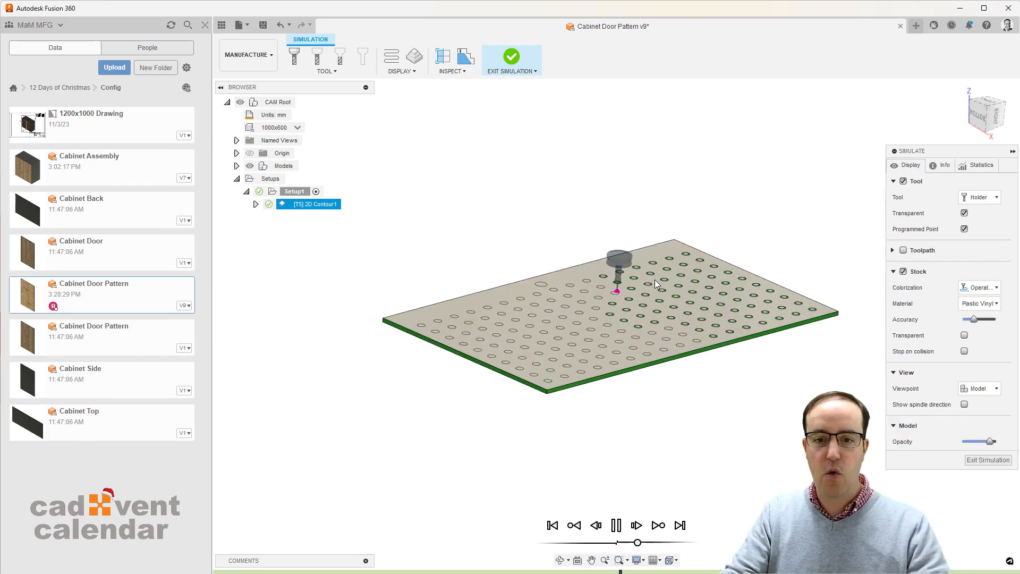
scroll(654, 281, up, 10)
scroll(611, 247, down, 10)
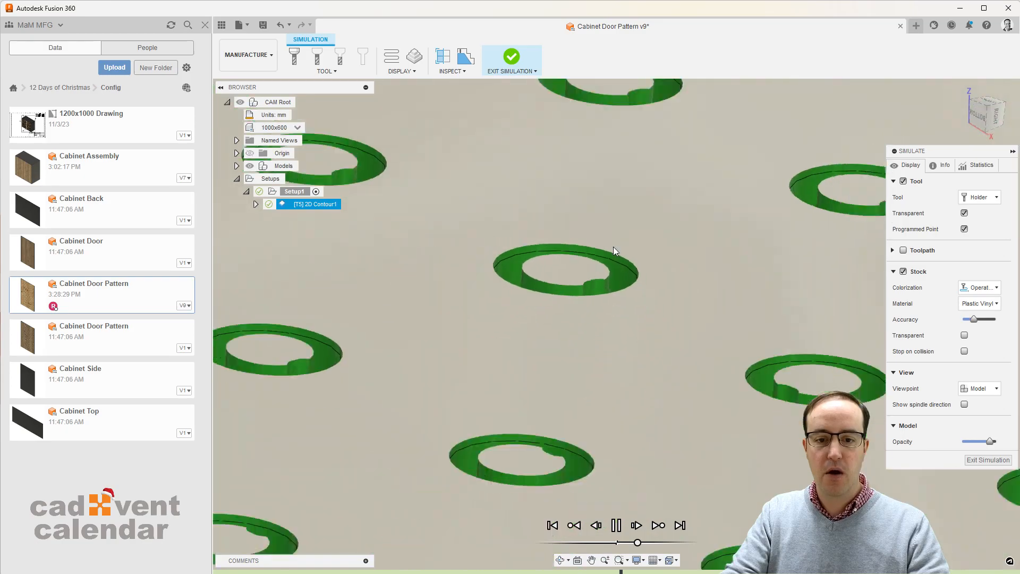
middle_drag(611, 247, 585, 242)
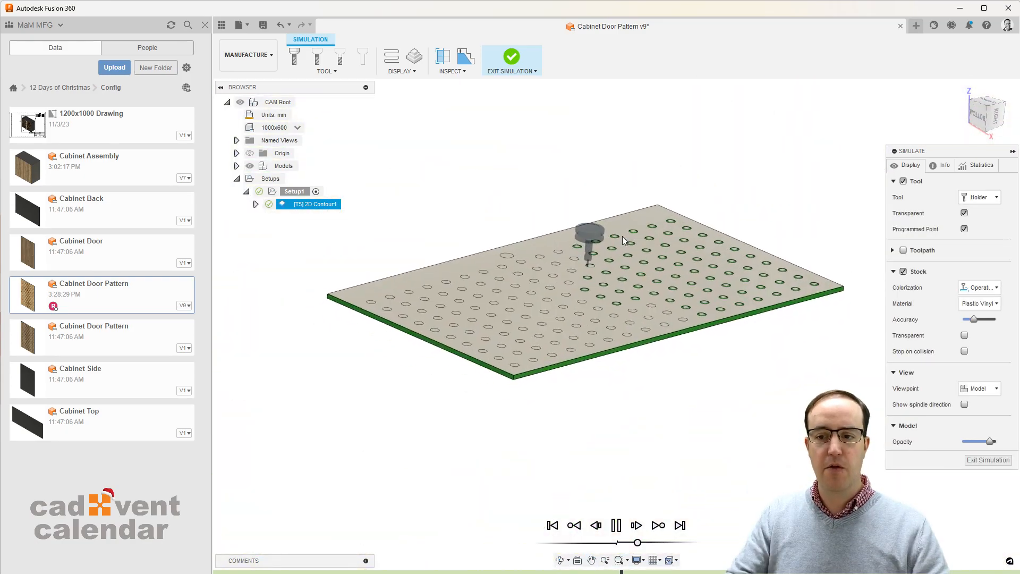